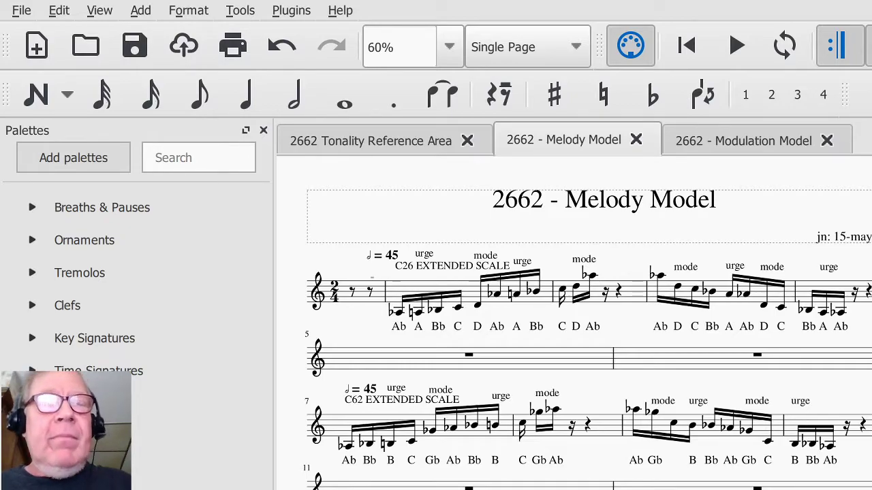
# - Switch from the Melody Model score to the ArtRage 'Composing in 2662 - Bee Fast!' notes
pyautogui.hotkey('alt', 'Tab')
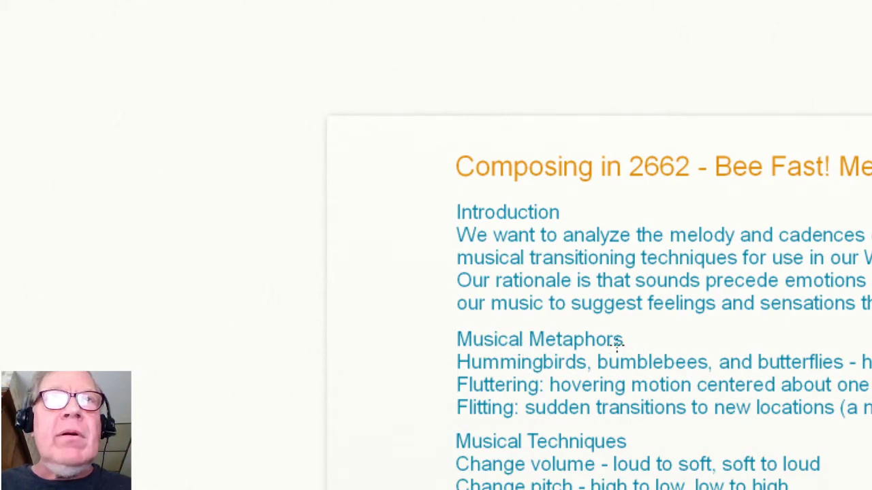
# - Draw and undo three ink marks, then bracket Musical Techniques in purple and return to MuseScore
pyautogui.moveTo(616, 348); pyautogui.dragTo(613, 376)
pyautogui.moveTo(739, 349); pyautogui.dragTo(705, 371)
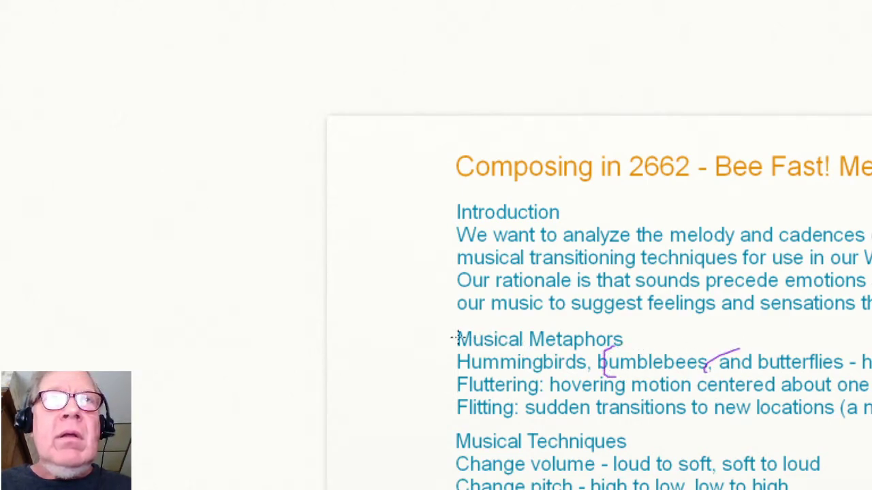
pyautogui.moveTo(458, 333); pyautogui.dragTo(458, 369)
pyautogui.hotkey('ctrl', 'z')
pyautogui.hotkey('ctrl', 'z')
pyautogui.hotkey('ctrl', 'z')
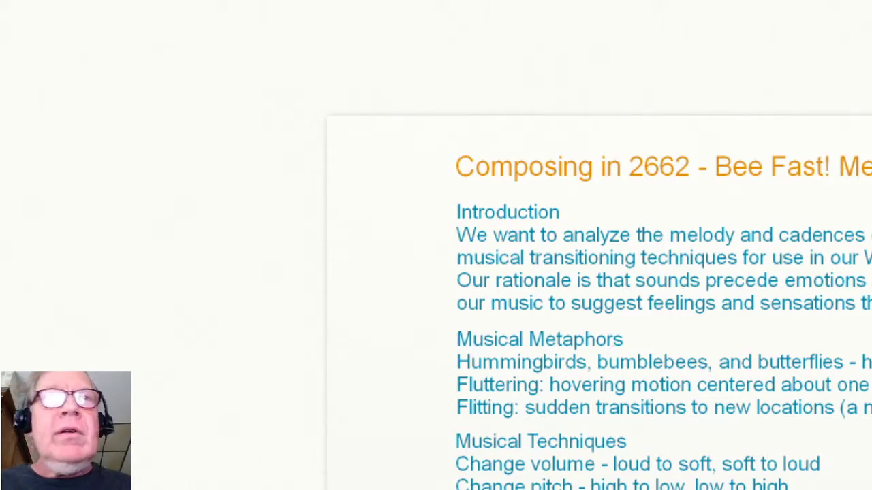
pyautogui.moveTo(429, 446)
pyautogui.mouseDown()
pyautogui.moveTo(423, 466)
pyautogui.moveTo(435, 489)
pyautogui.mouseUp()
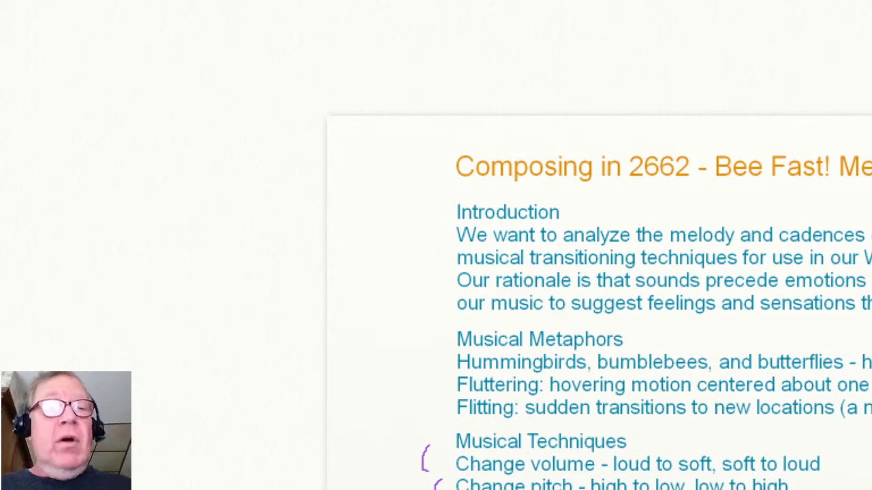
pyautogui.hotkey('alt', 'Tab')
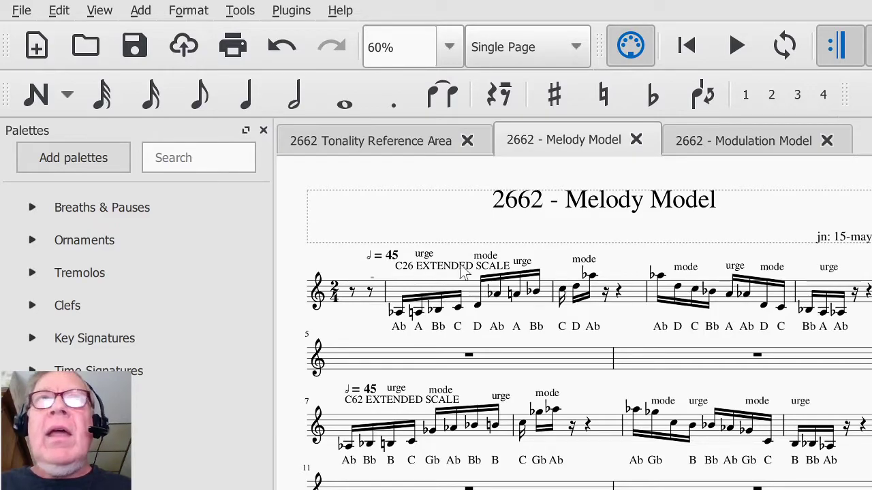
# - Select the first beamed C26 notes, then the C62 opening in measure 7, and paste
pyautogui.click(425, 292)
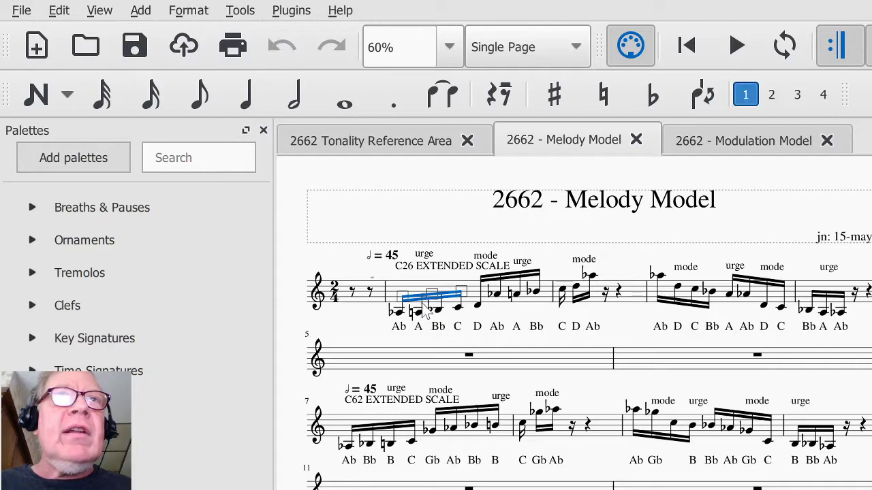
pyautogui.click(345, 431)
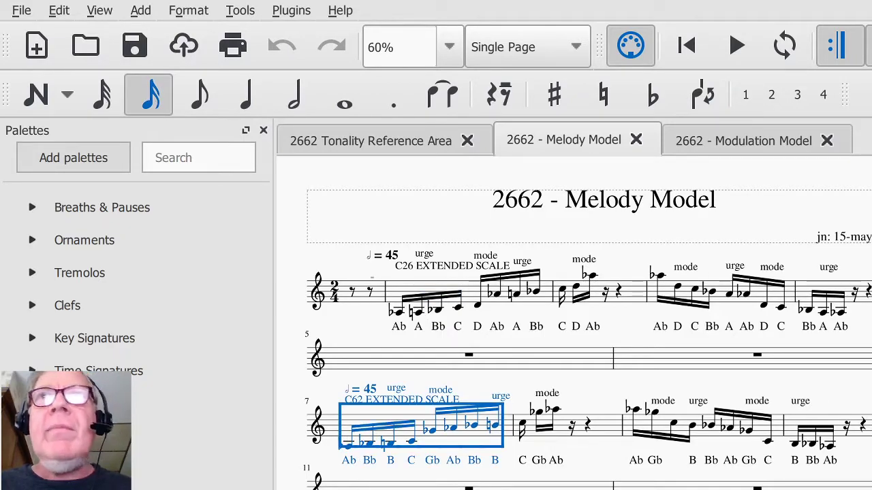
pyautogui.hotkey('ctrl', 'v')
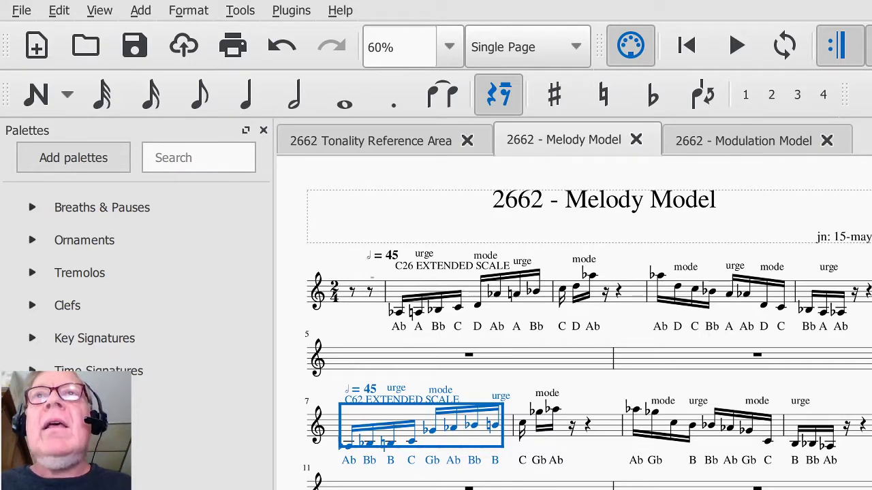
# - Choose half-note duration, exit input, select the C26 A and D notes, then switch windows
pyautogui.press('6')
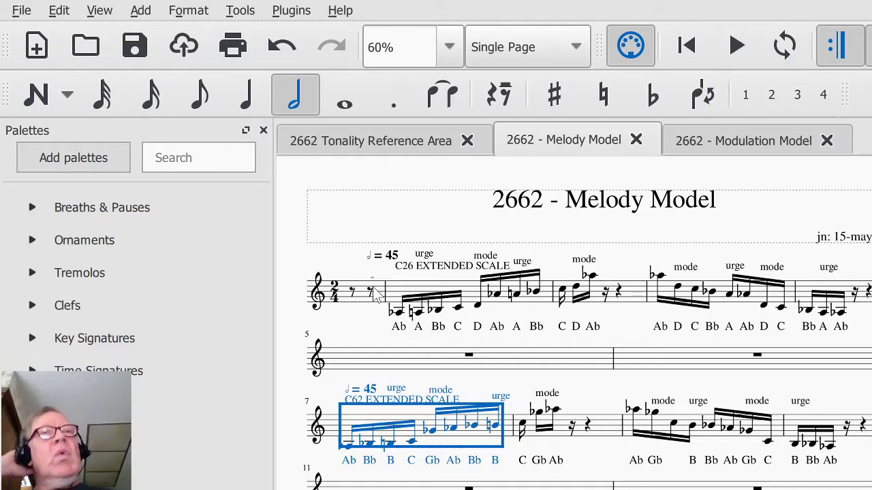
pyautogui.press('Escape')
pyautogui.press('Escape')
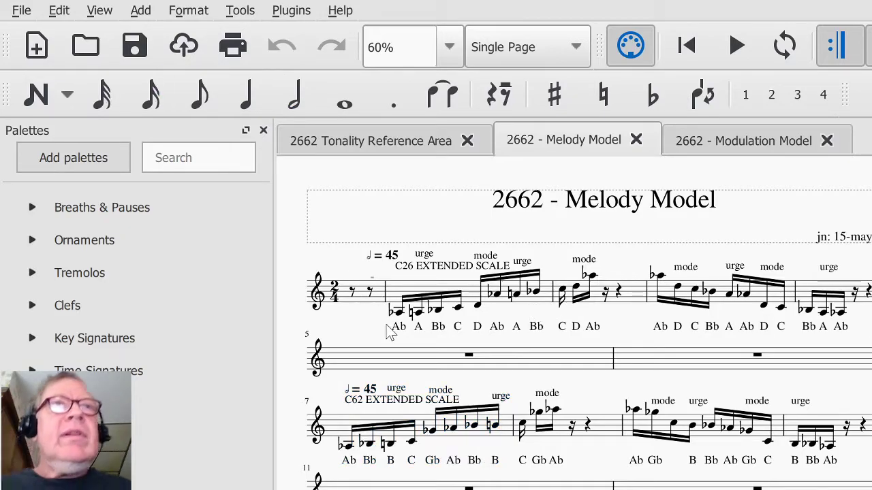
pyautogui.click(417, 311)
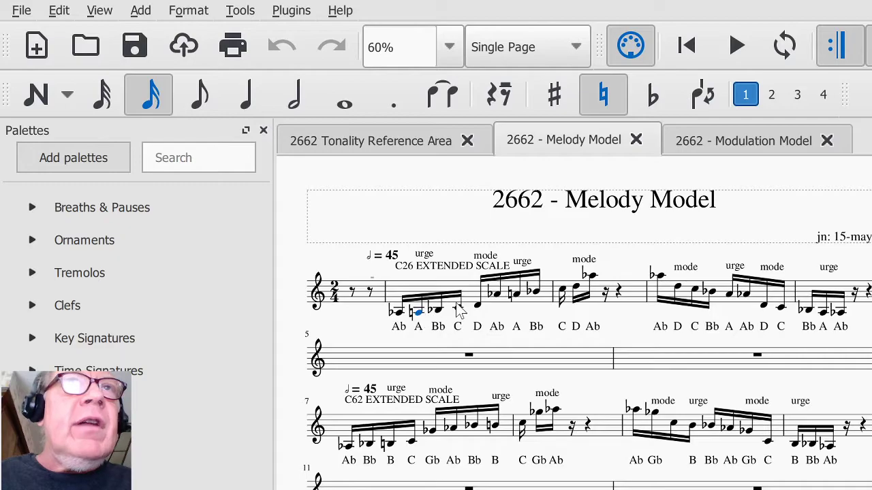
pyautogui.click(477, 307)
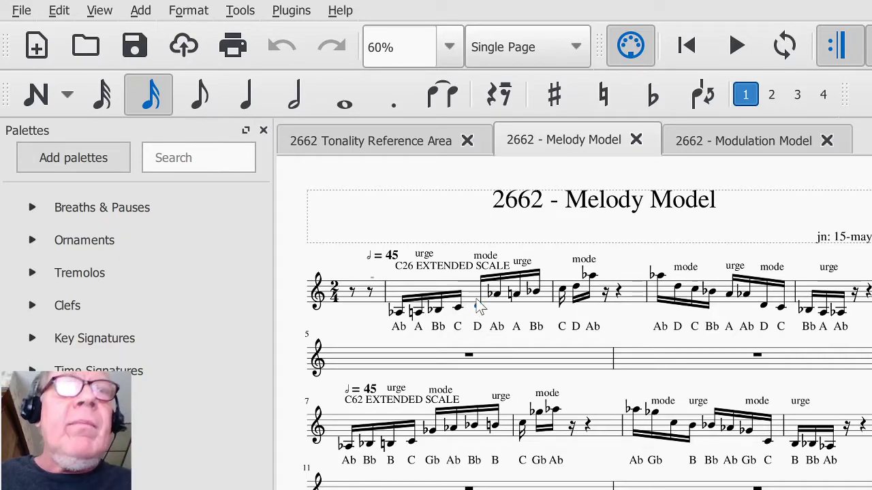
pyautogui.hotkey('alt', 'Tab')
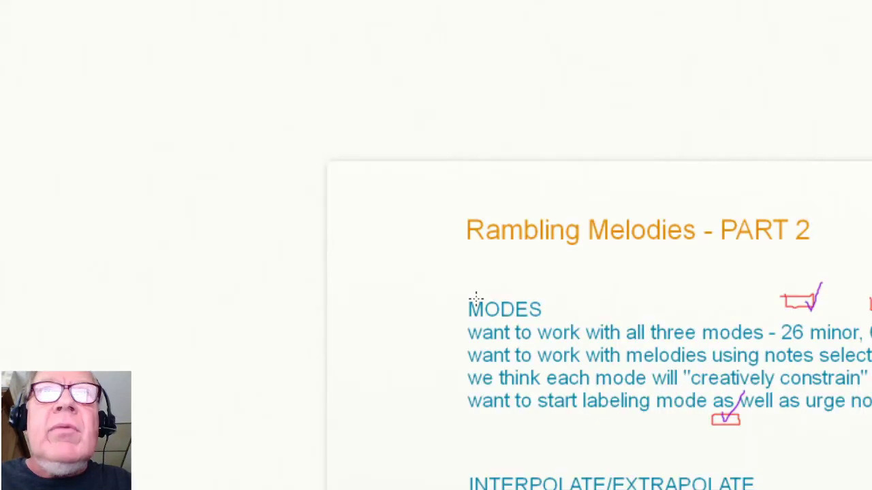
# - Bring up ArtRage's 'Composing in 2662 - Bee Fast!' page with the toolbar and Settings panel showing
pyautogui.hotkey('alt', 'Tab')
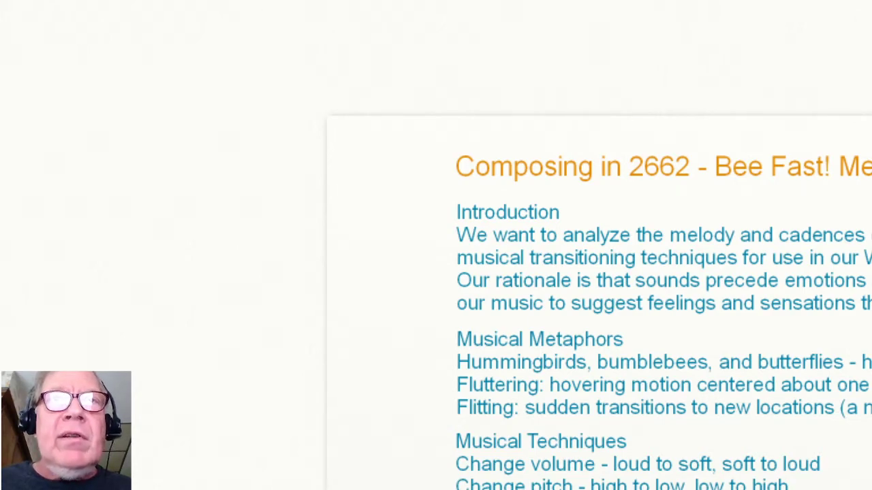
pyautogui.press('Tab')
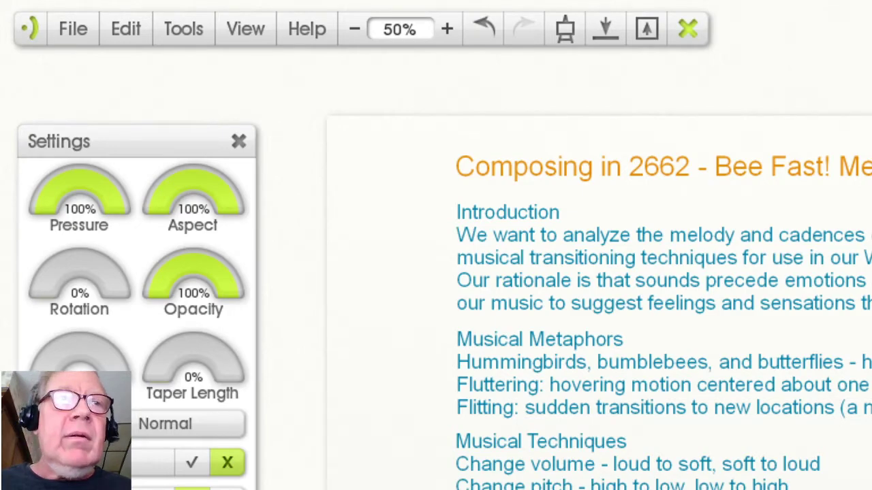
# - Switch to Text and back to the brush, hide the toolbar and Settings panel, and save the notes
pyautogui.press('t')
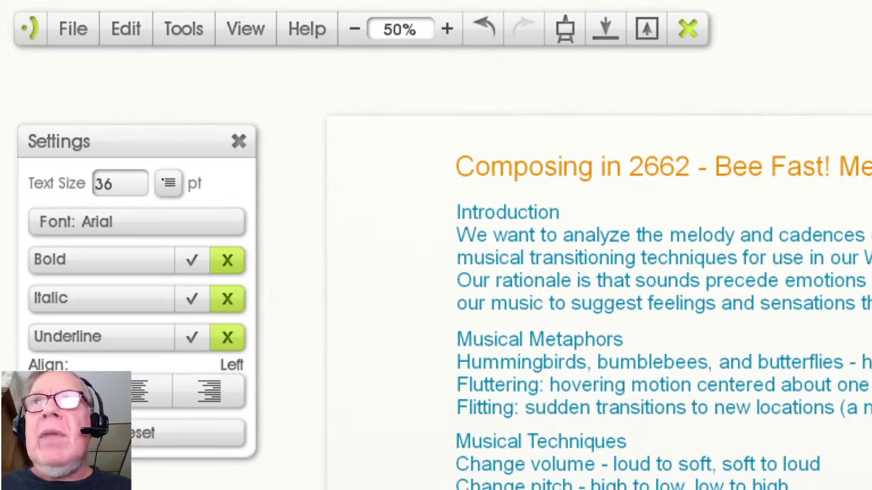
pyautogui.press('Escape')
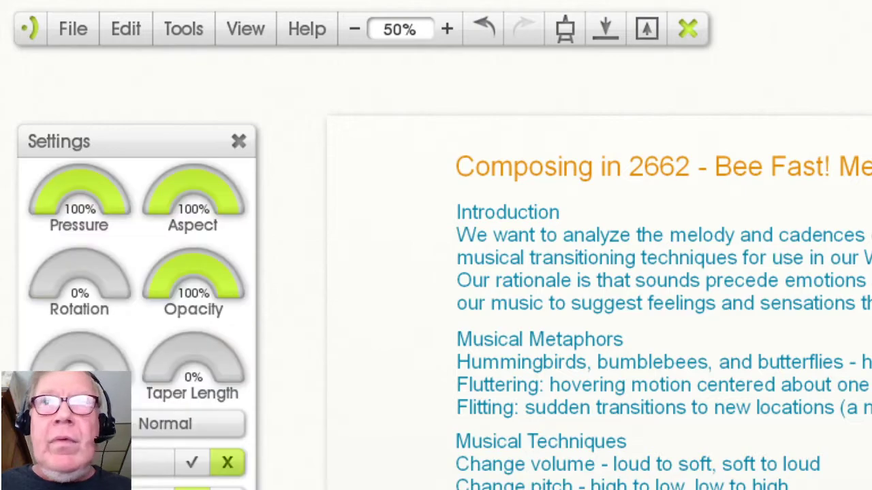
pyautogui.press('Tab')
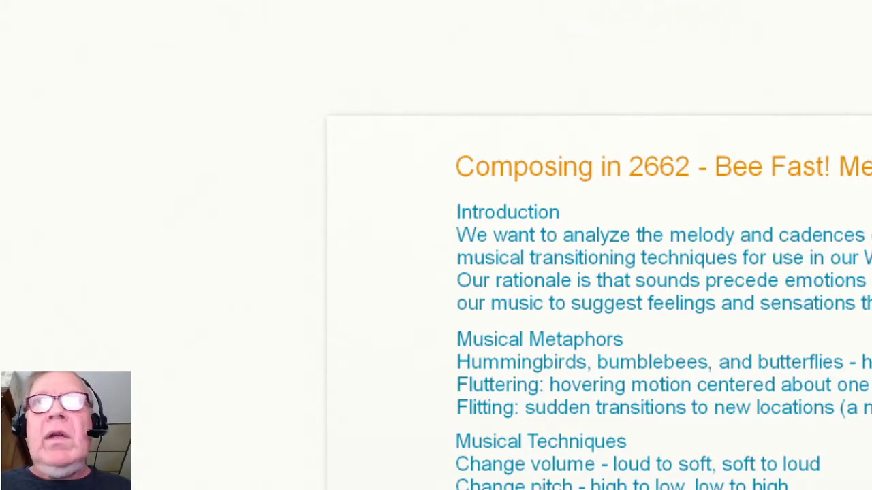
pyautogui.press('Return')
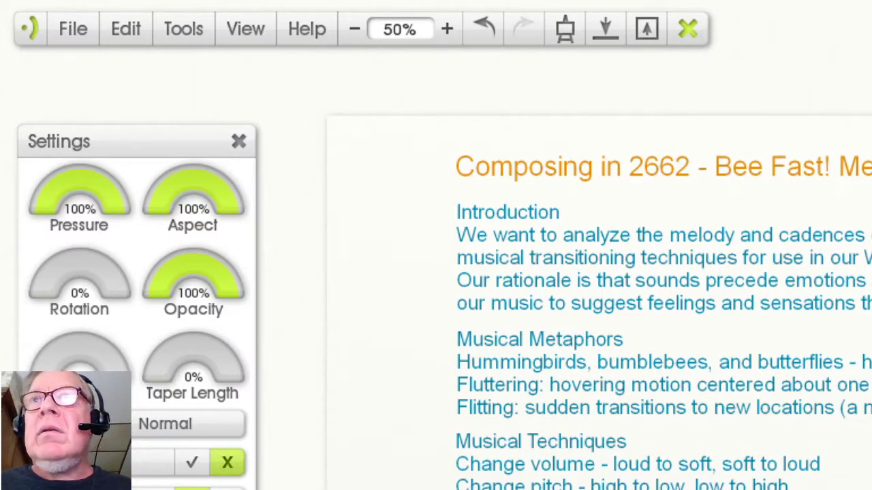
pyautogui.press('Tab')
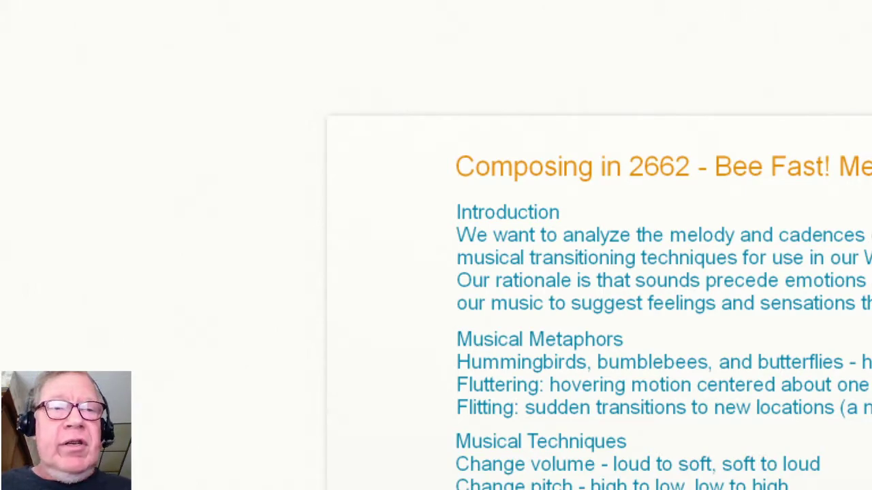
pyautogui.hotkey('ctrl', 's')
# - Back in the Melody Model score, delete the C26 melody's first Ab and play from there
pyautogui.hotkey('alt', 'Tab')
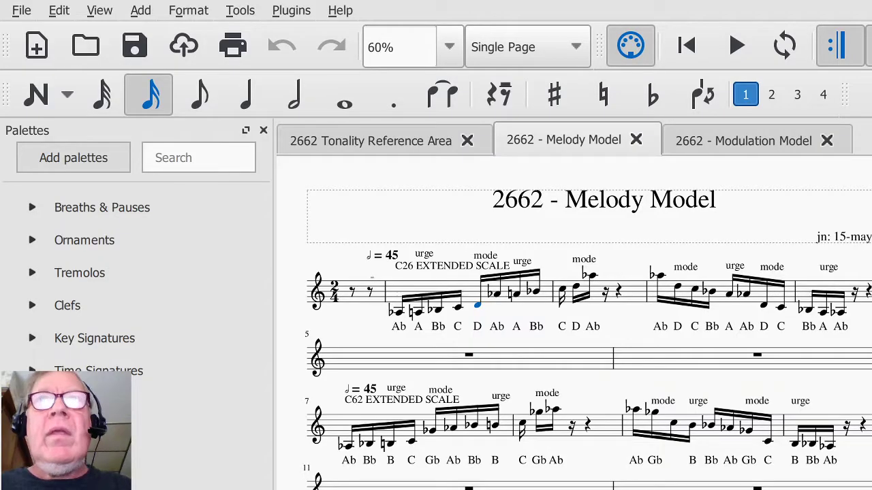
pyautogui.press('6')
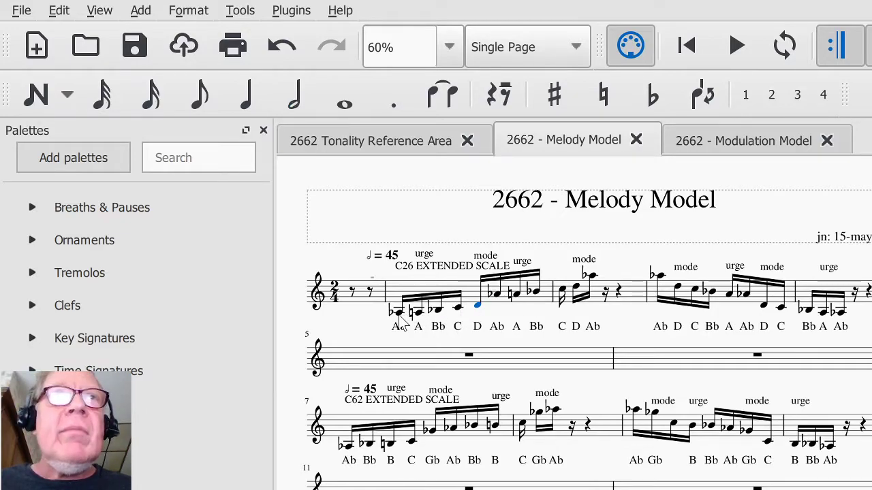
pyautogui.click(400, 313)
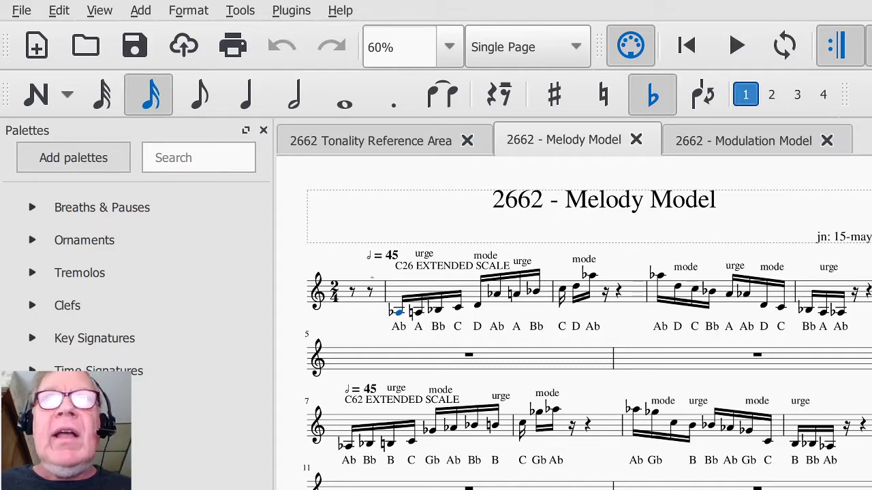
pyautogui.press('Delete')
pyautogui.press('space')
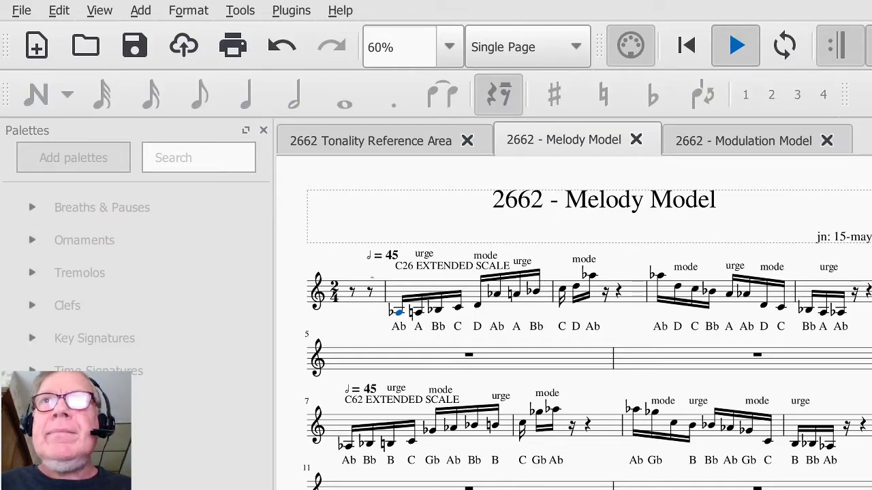
pyautogui.press('space')
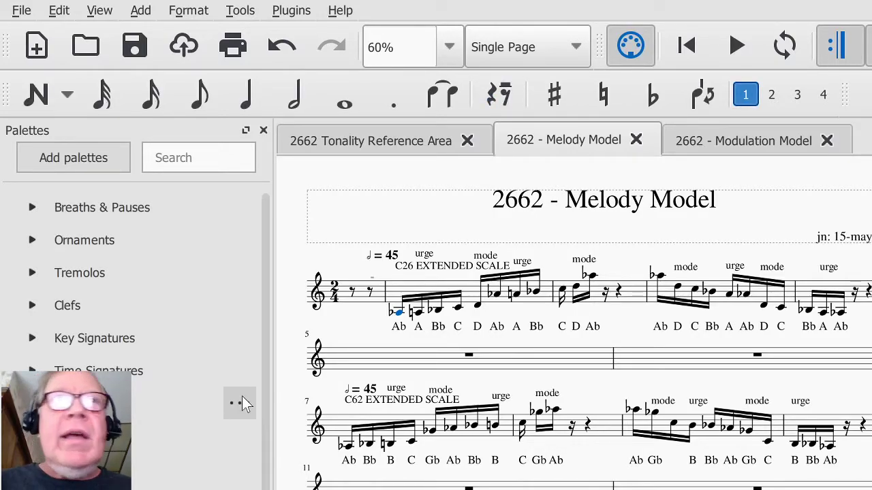
# - Play the C62 melody from its first note, then stop playback
pyautogui.click(347, 448)
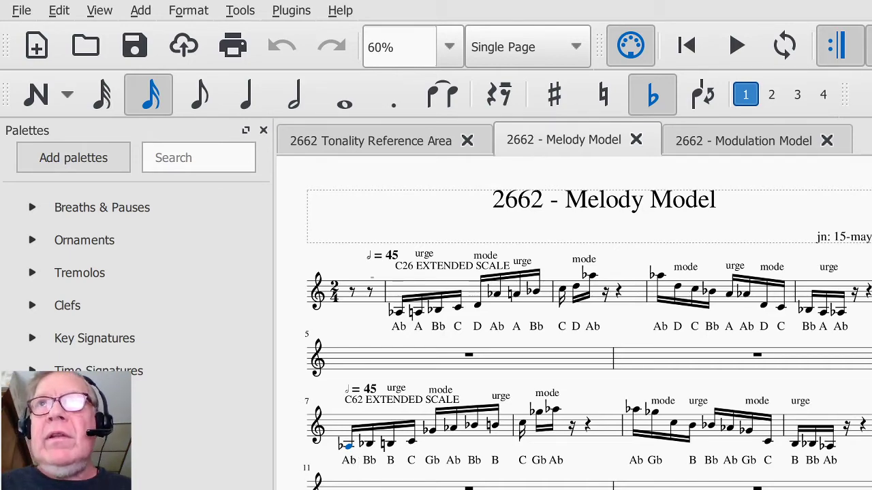
pyautogui.press('Escape')
pyautogui.press('space')
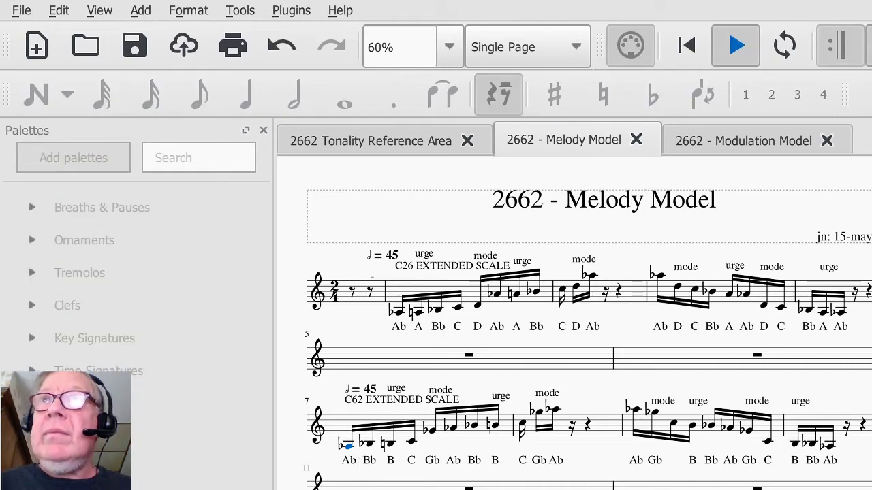
pyautogui.press('space')
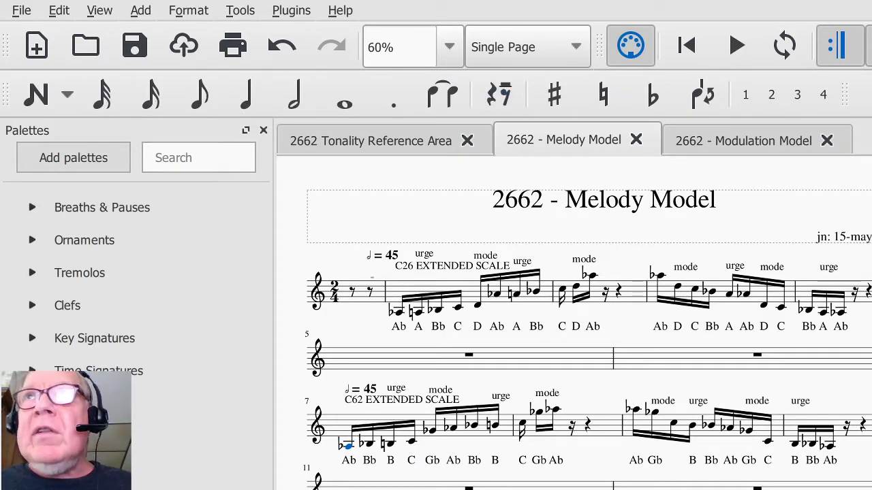
# - Try whole-note input with minus, leave note input, and replay the melody briefly
pyautogui.press('7')
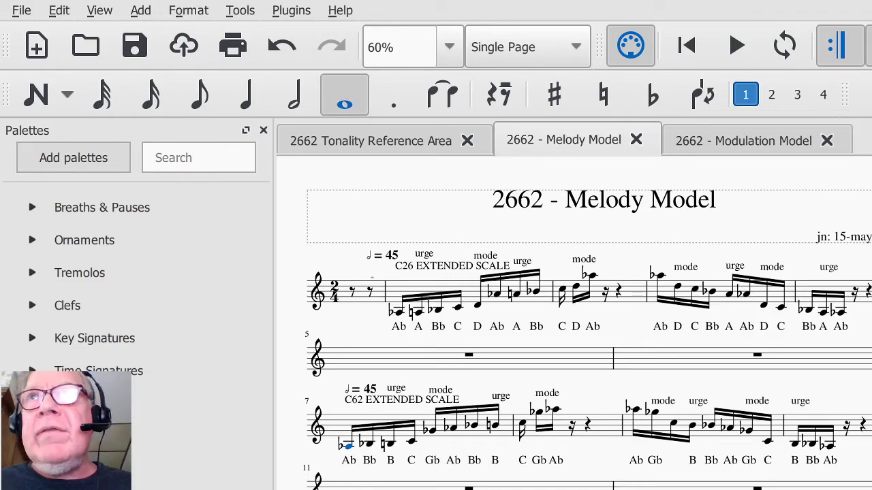
pyautogui.press('-')
pyautogui.press('Escape')
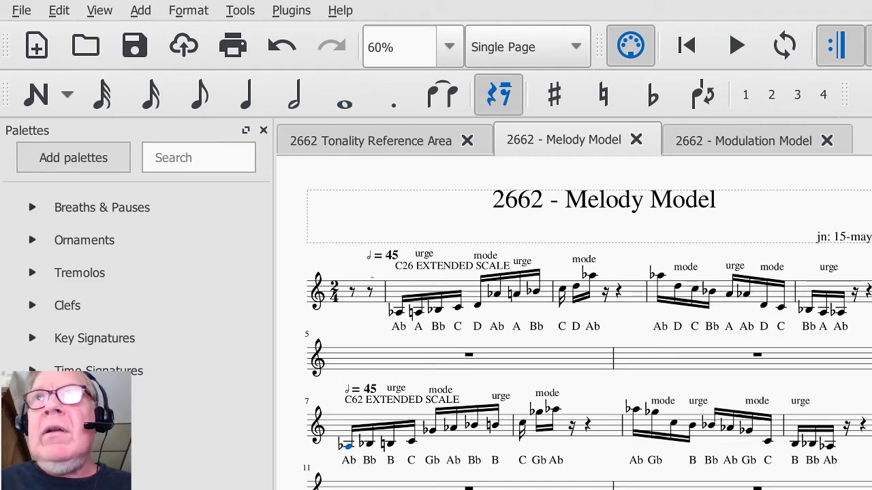
pyautogui.press('space')
pyautogui.press('space')
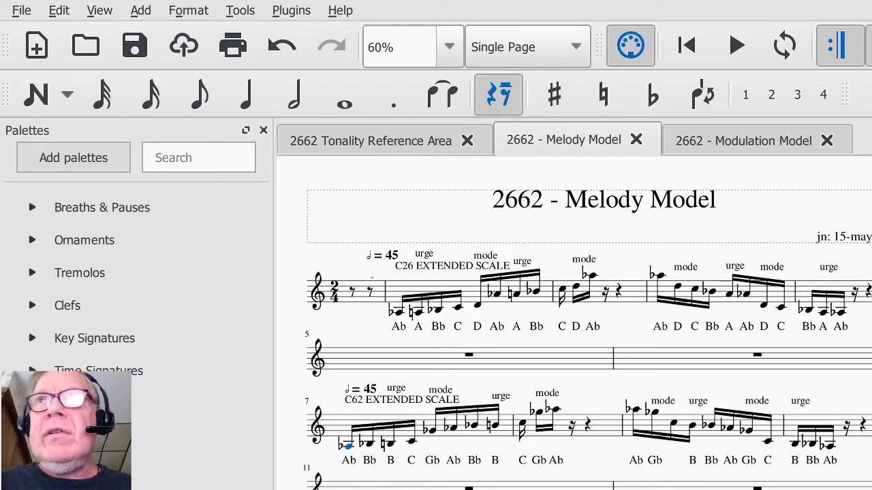
pyautogui.press('space')
pyautogui.press('space')
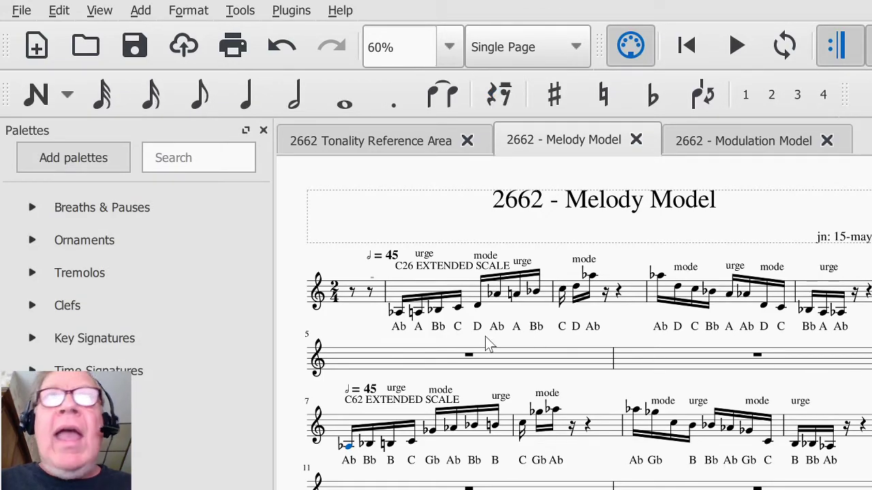
# - Play the C26 melody from its A note several times, stopping and restarting between listens
pyautogui.click(417, 314)
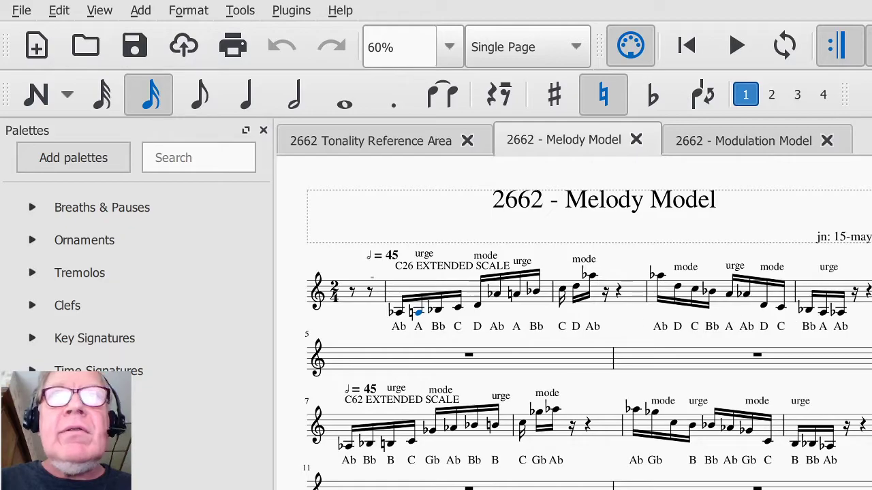
pyautogui.press('space')
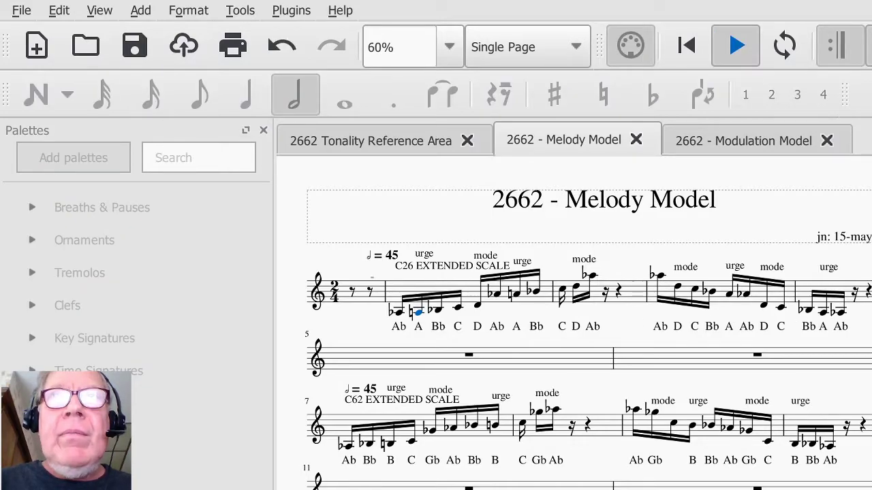
pyautogui.press('space')
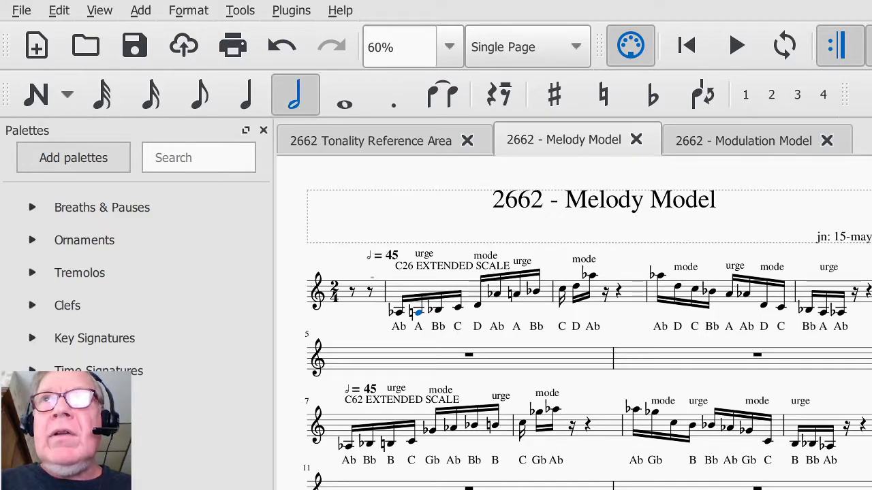
pyautogui.press('space')
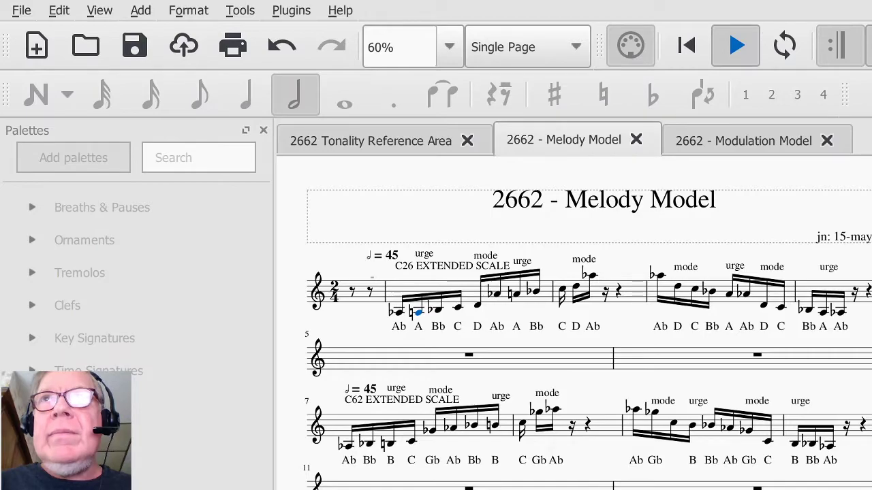
pyautogui.press('space')
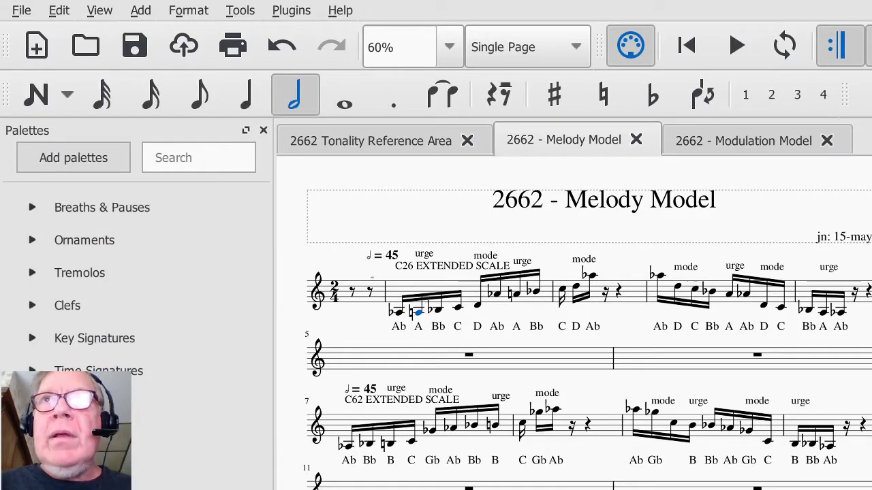
pyautogui.press('space')
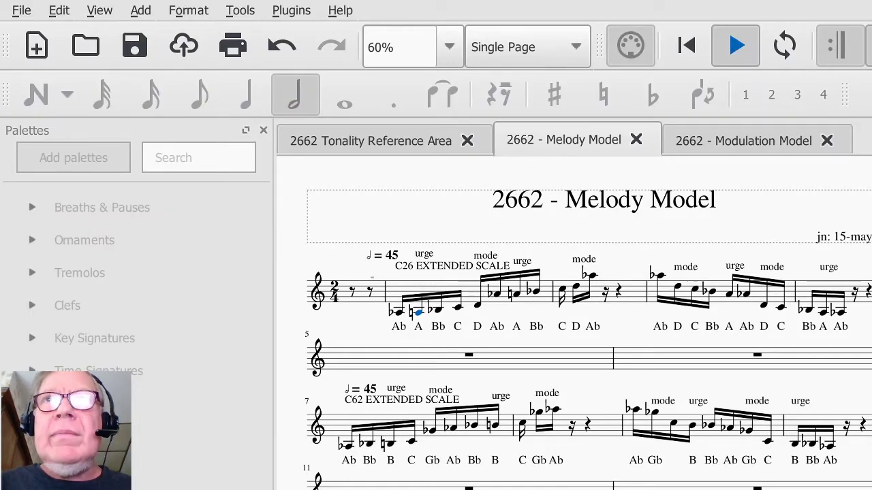
pyautogui.press('space')
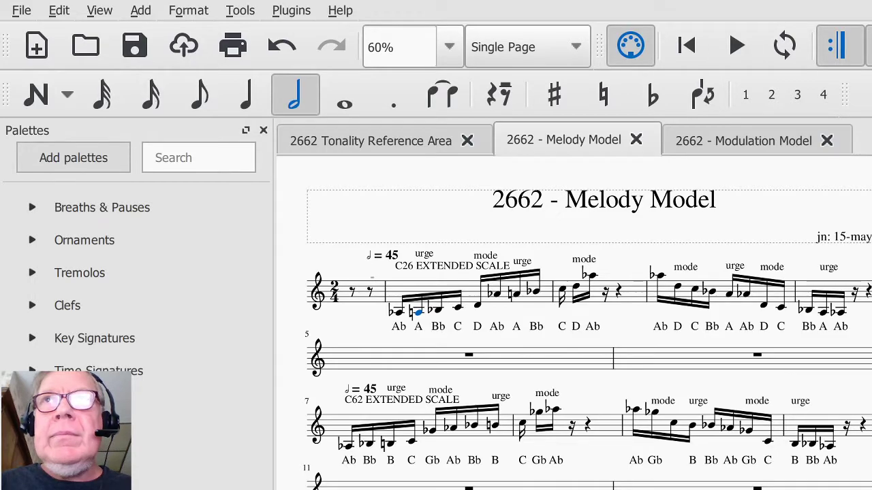
pyautogui.press('space')
pyautogui.press('space')
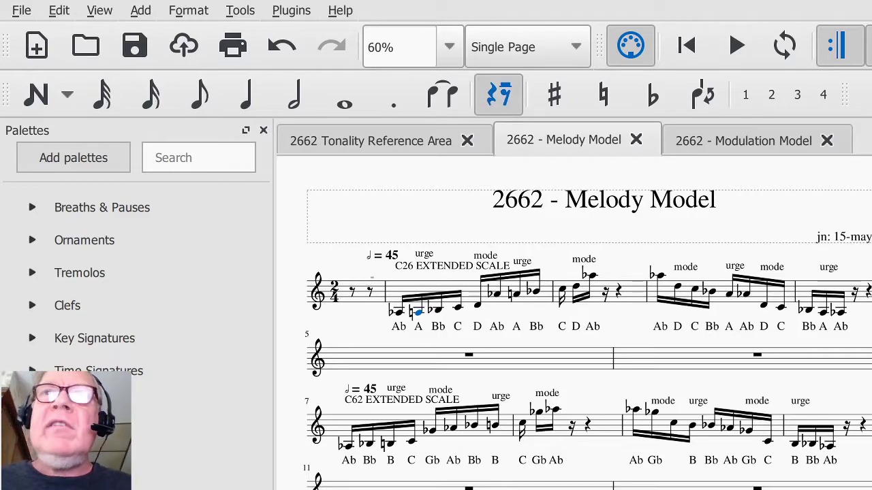
pyautogui.press('space')
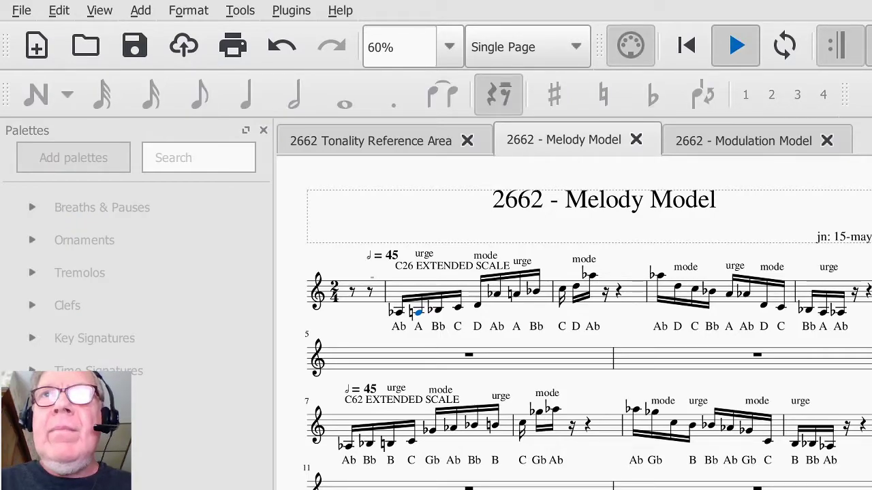
pyautogui.press('space')
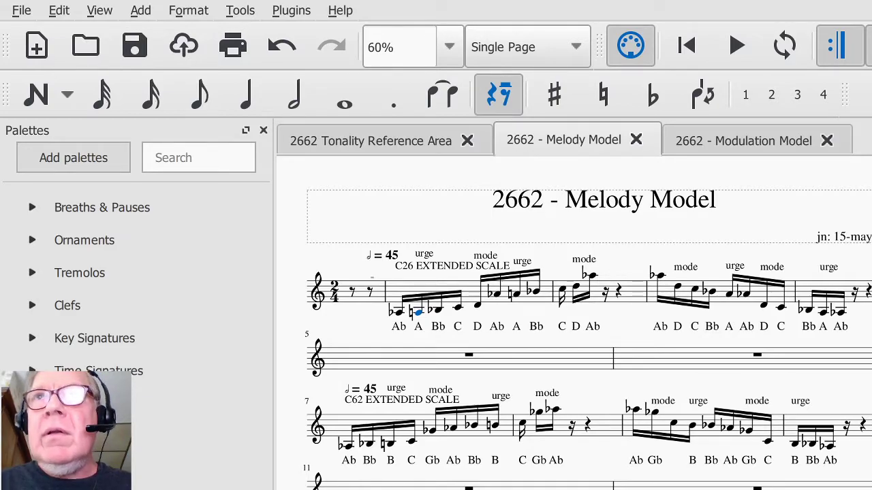
pyautogui.press('space')
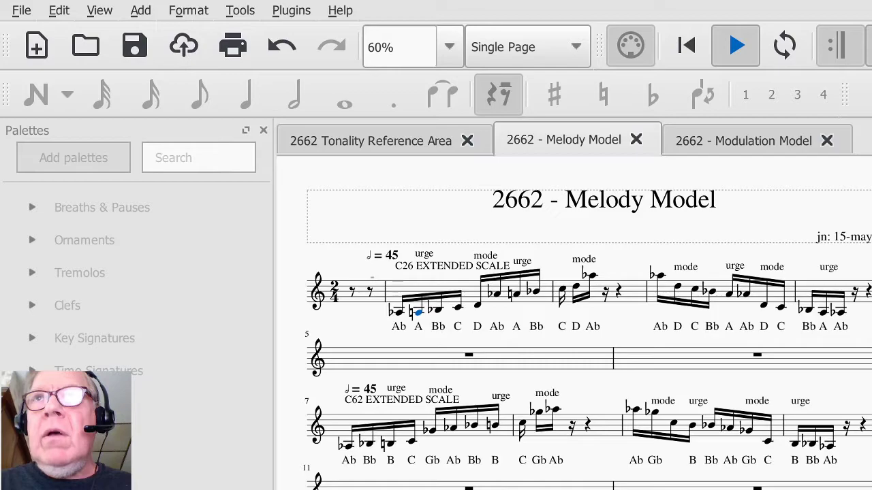
pyautogui.press('space')
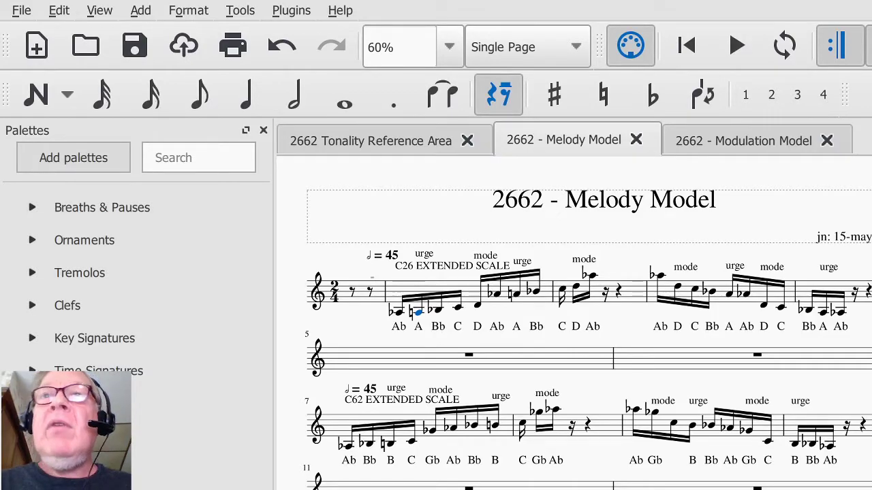
pyautogui.press('space')
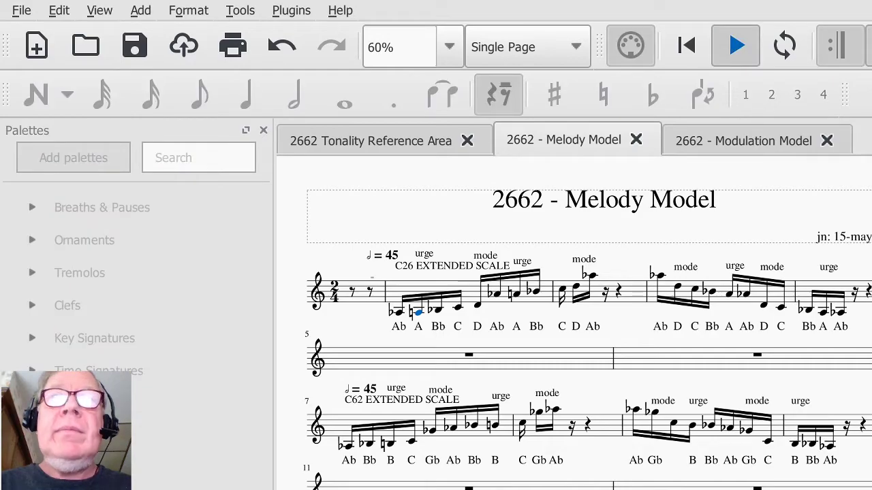
pyautogui.press('space')
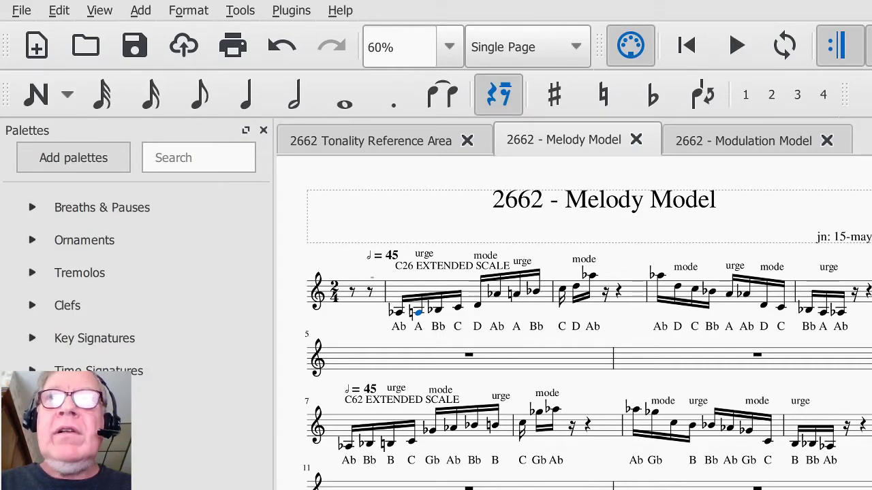
pyautogui.press('space')
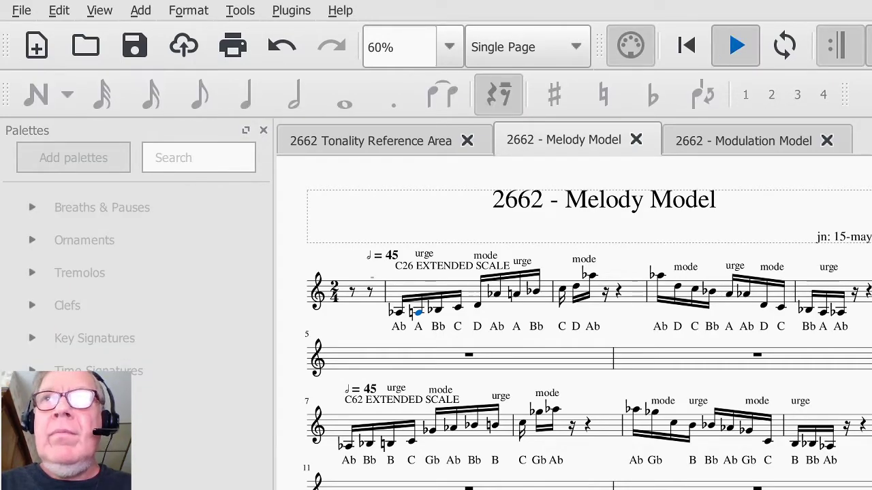
pyautogui.press('space')
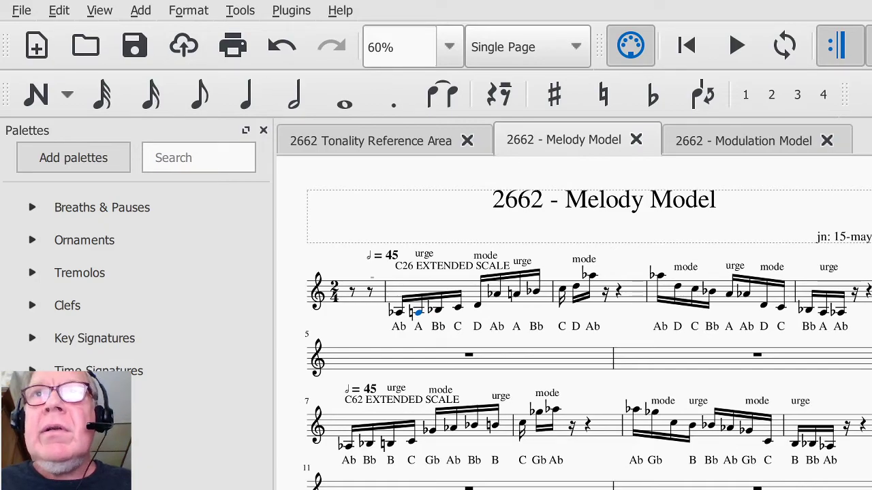
pyautogui.press('space')
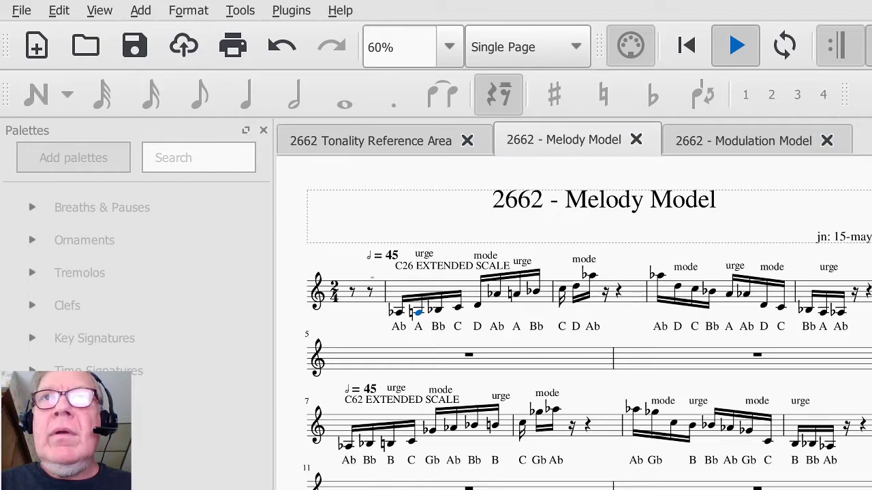
# - Replay the C26 melody a few more times, stopping between runs
pyautogui.press('space')
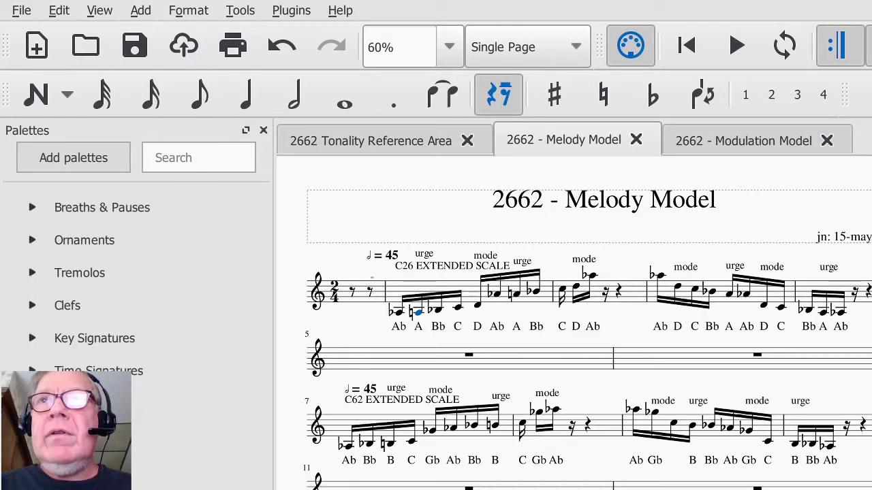
pyautogui.press('space')
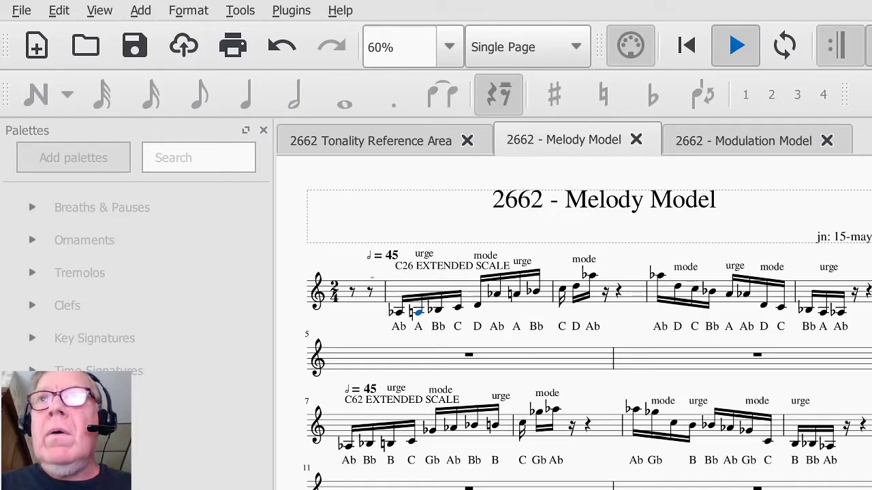
pyautogui.press('space')
pyautogui.press('space')
pyautogui.press('space')
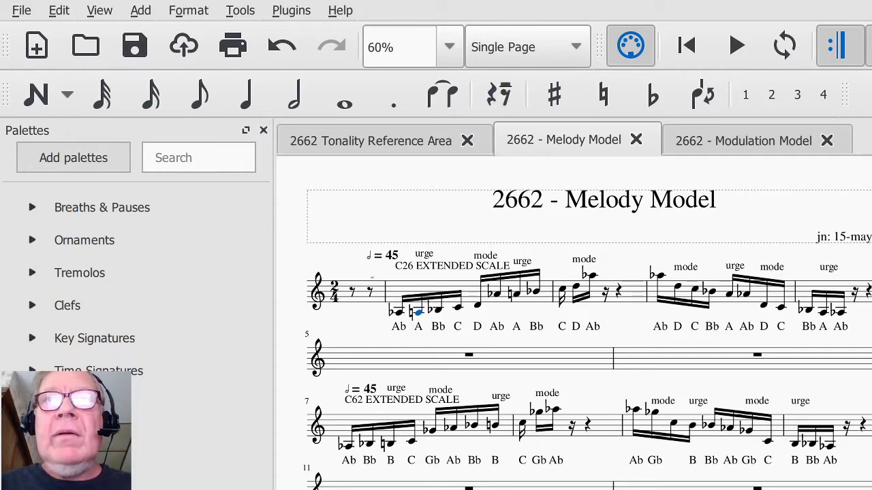
pyautogui.press('space')
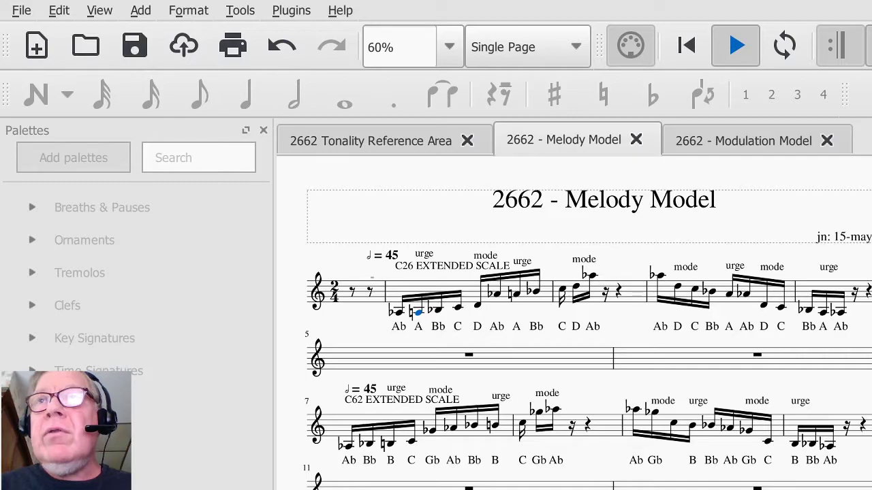
pyautogui.press('space')
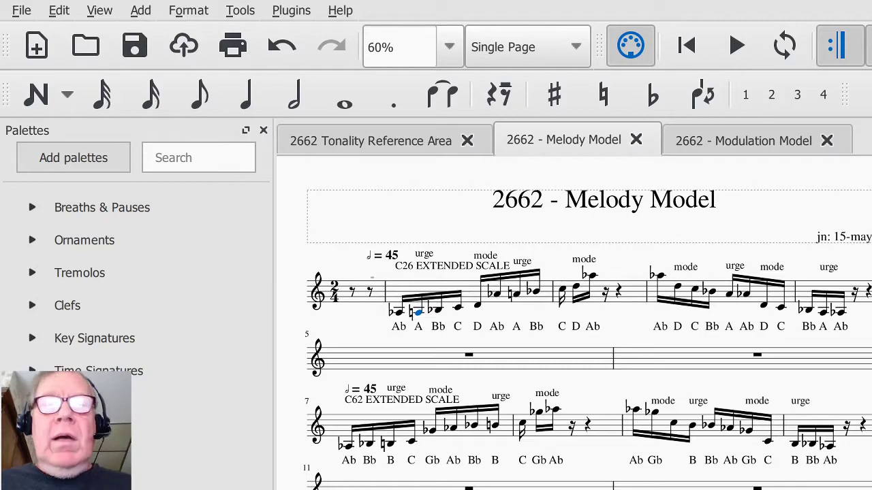
# - Switch over to the ArtRage notes page and bring up the stream chat windows
pyautogui.hotkey('alt', 'Tab')
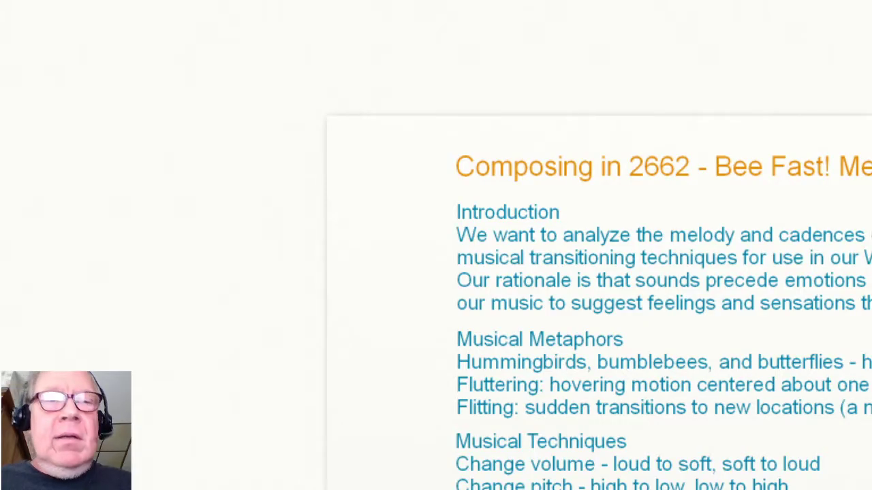
pyautogui.hotkey('alt', 'Tab')
pyautogui.press('Tab')
pyautogui.press('Tab')
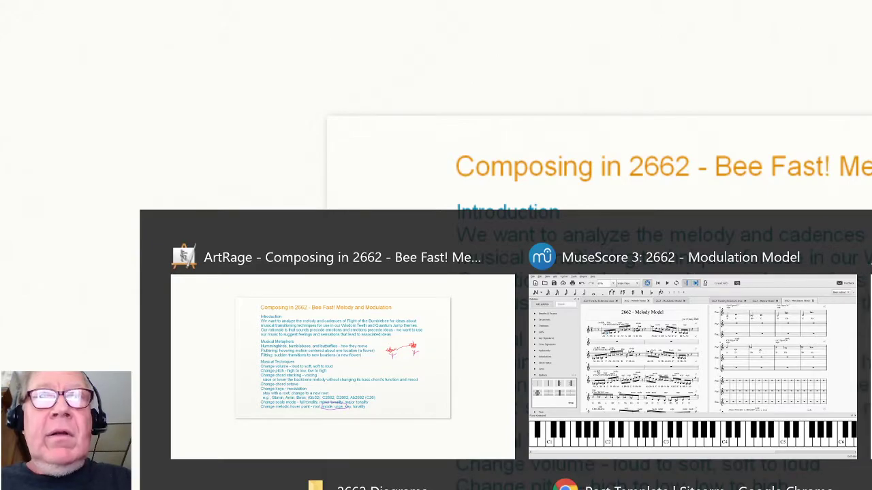